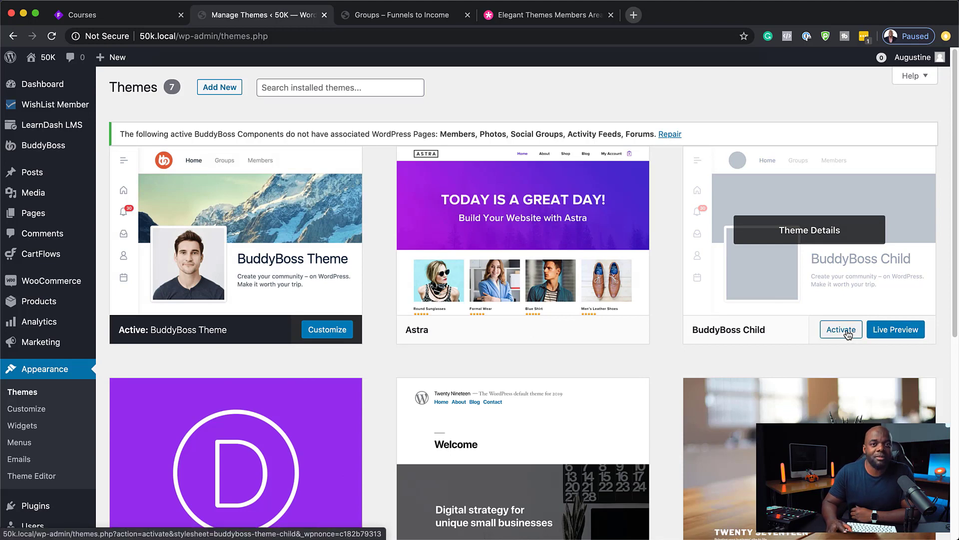
Activate the BuddyBoss Child theme and dismiss the BuddyBoss welcome window.
click(848, 335)
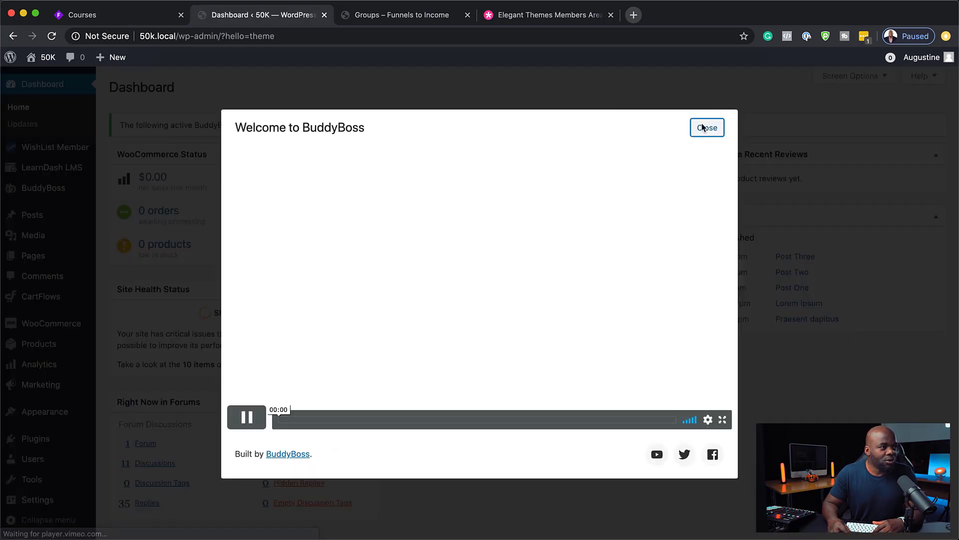
click(701, 124)
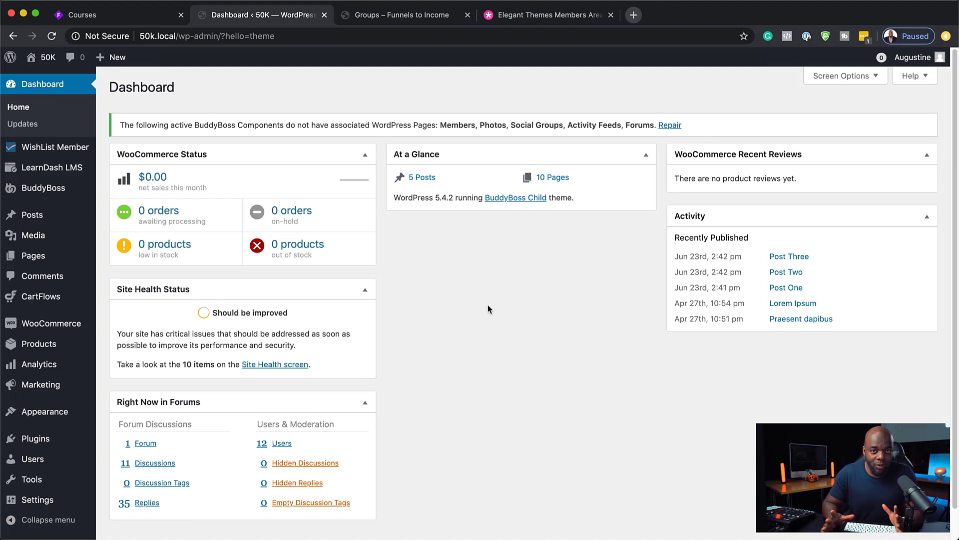
scroll(370, 340, down, 1)
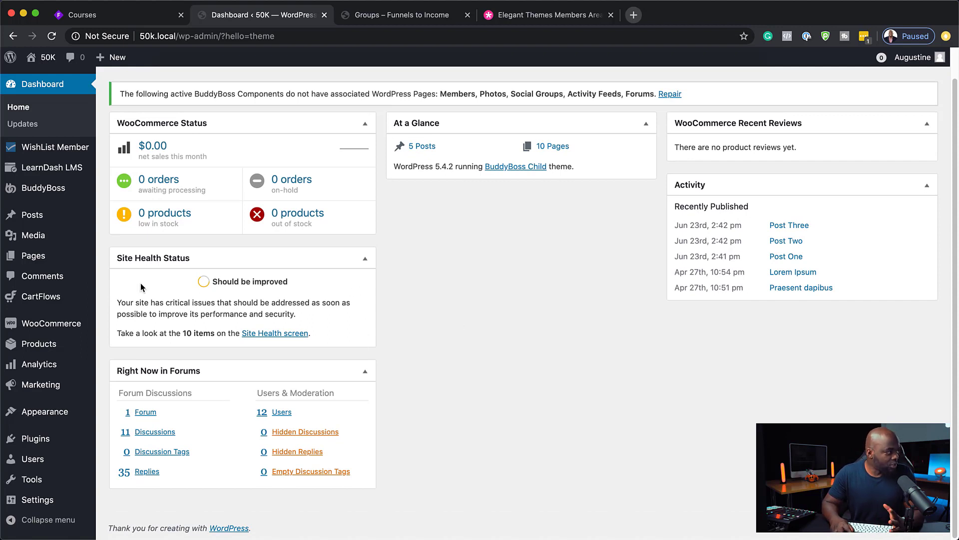
Open the form for uploading a new plugin and check the Divi Builder plugin download in the Elegant Themes members area.
mouse_move(44, 440)
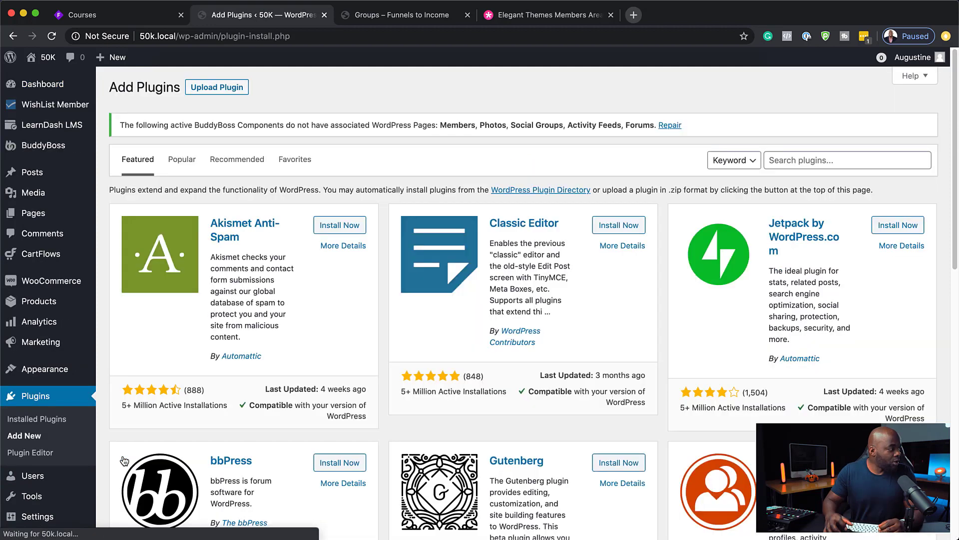
click(233, 88)
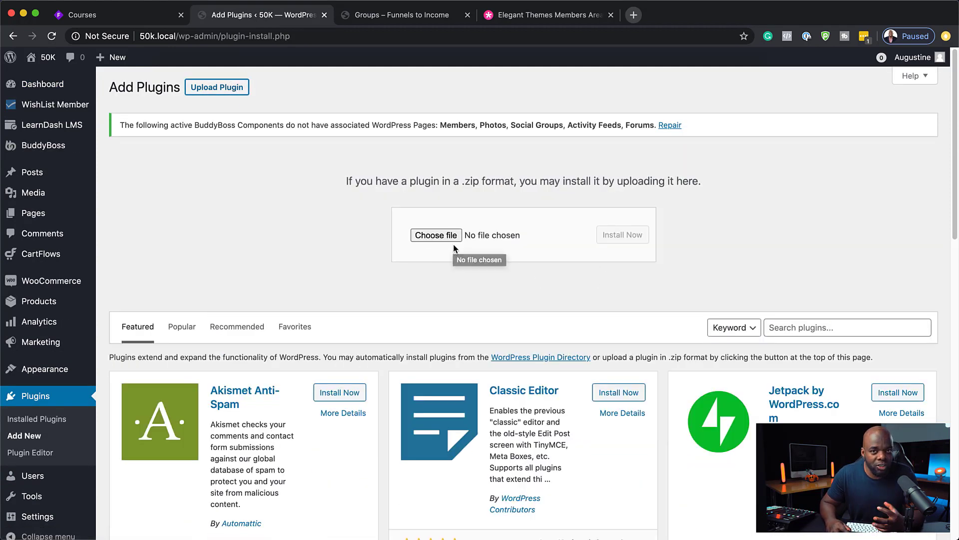
click(575, 12)
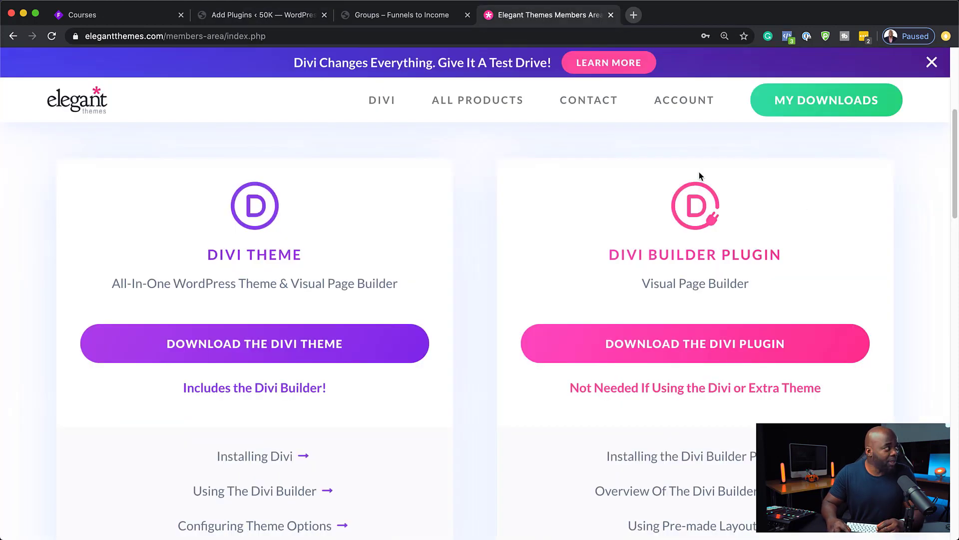
click(261, 18)
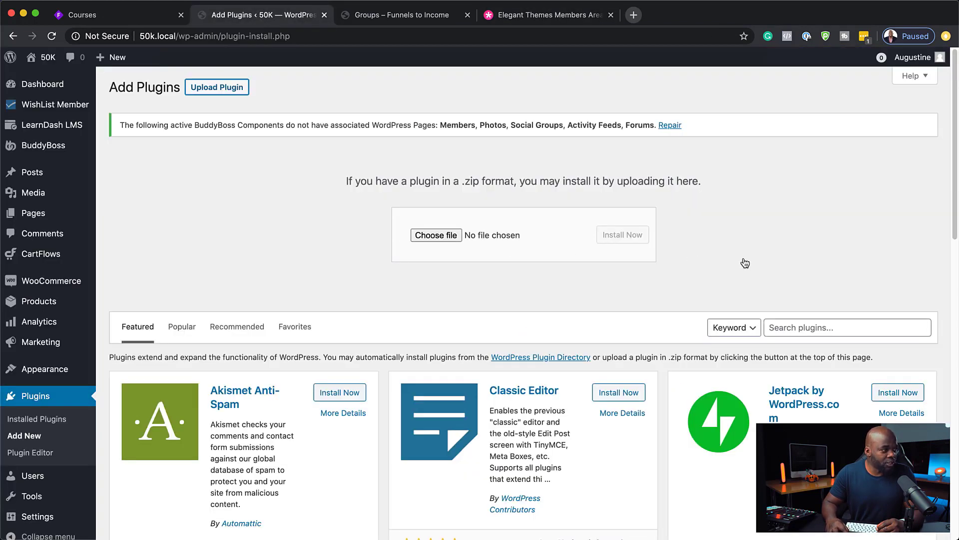
Activate the Divi Builder plugin from the site's installed plugins.
scroll(358, 400, down, 5)
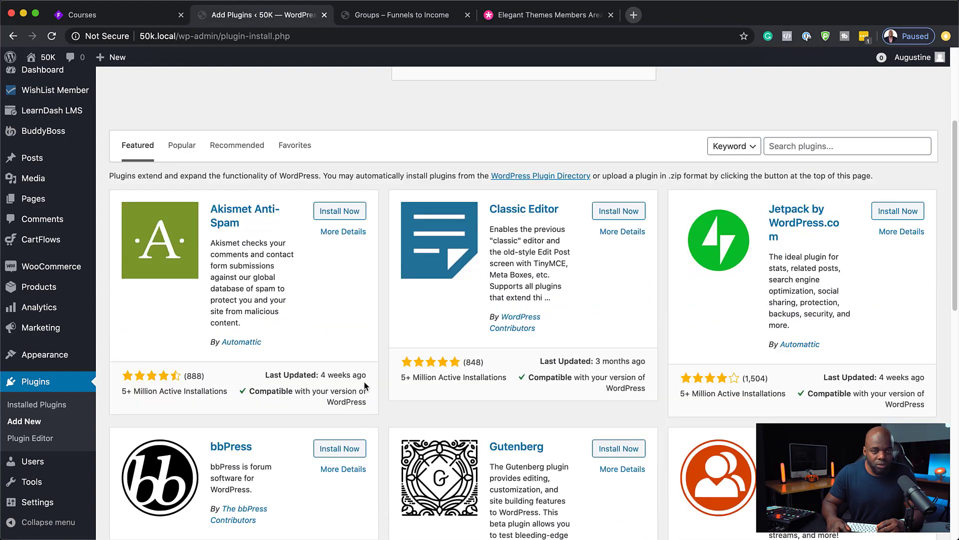
scroll(62, 445, down, 3)
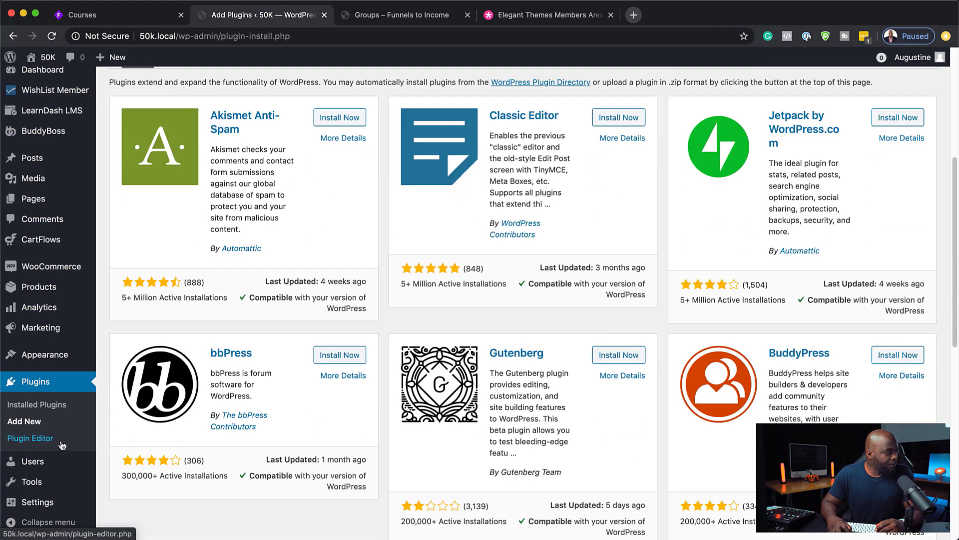
scroll(62, 445, down, 10)
scroll(63, 429, up, 4)
click(63, 422)
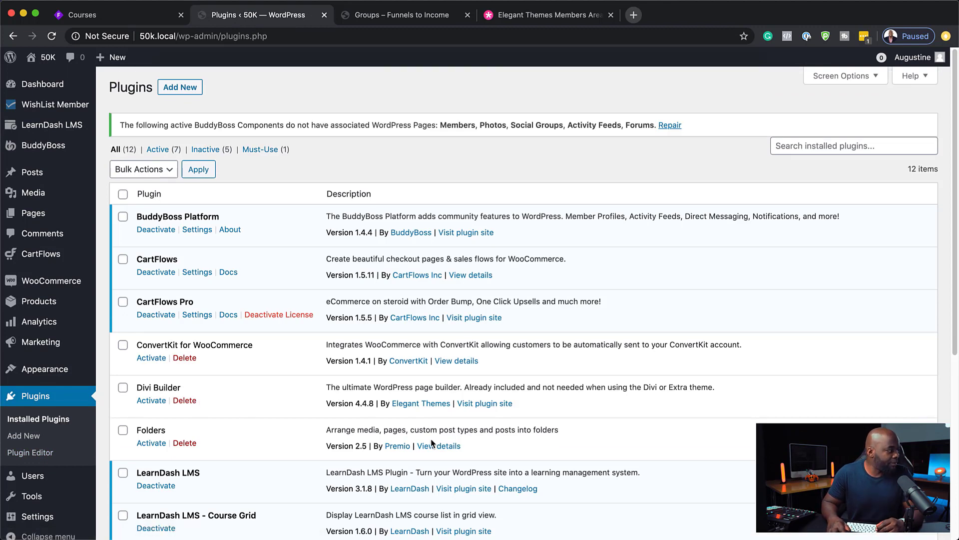
scroll(427, 436, down, 5)
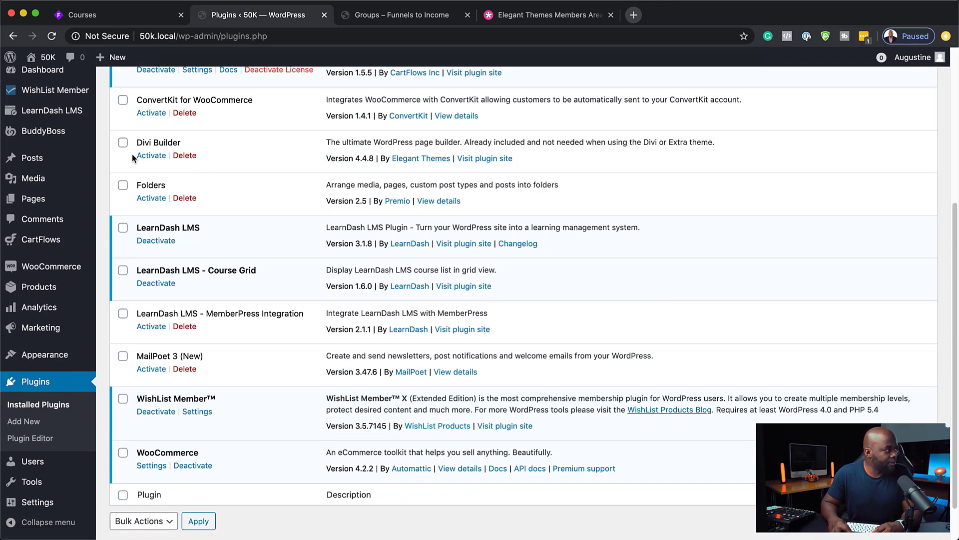
click(153, 157)
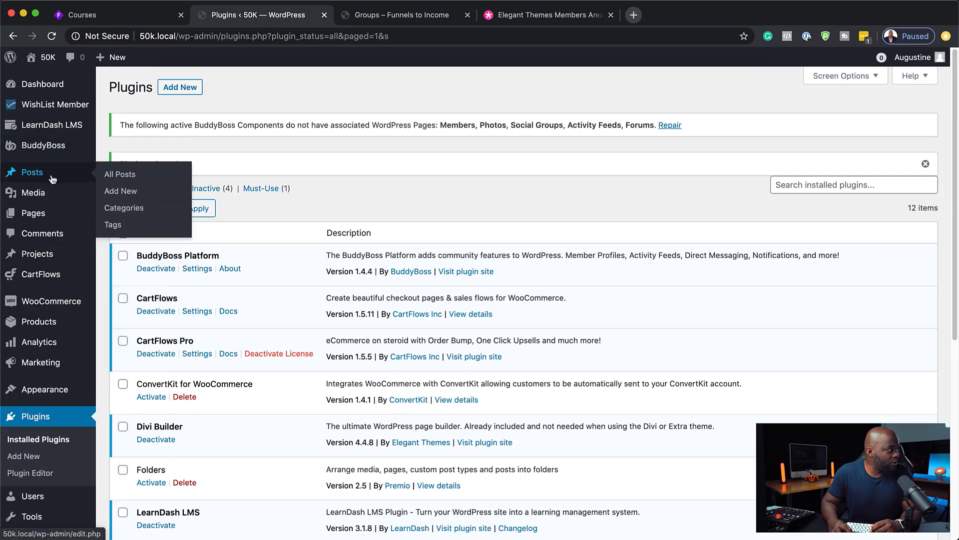
Create a new page titled "Landing" and start building it with the Divi Builder.
mouse_move(35, 213)
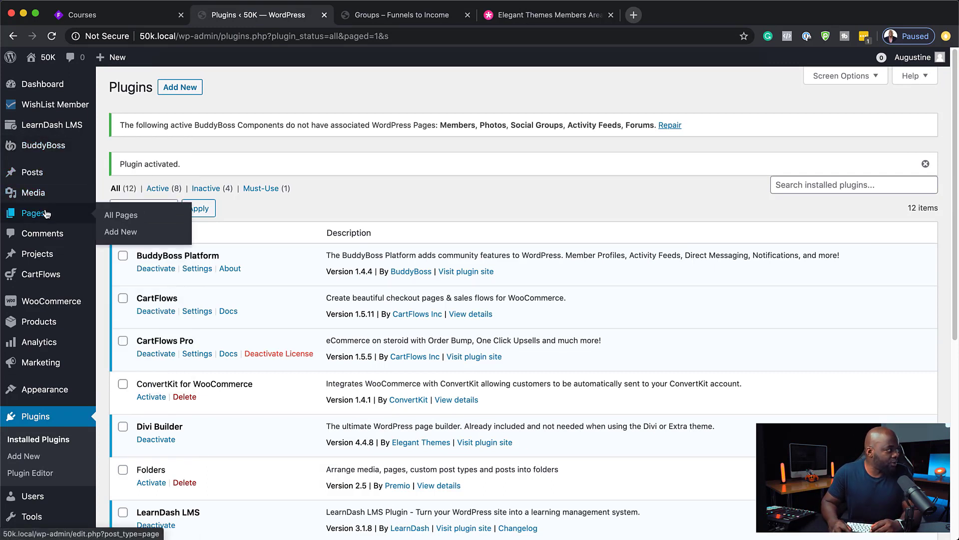
click(131, 236)
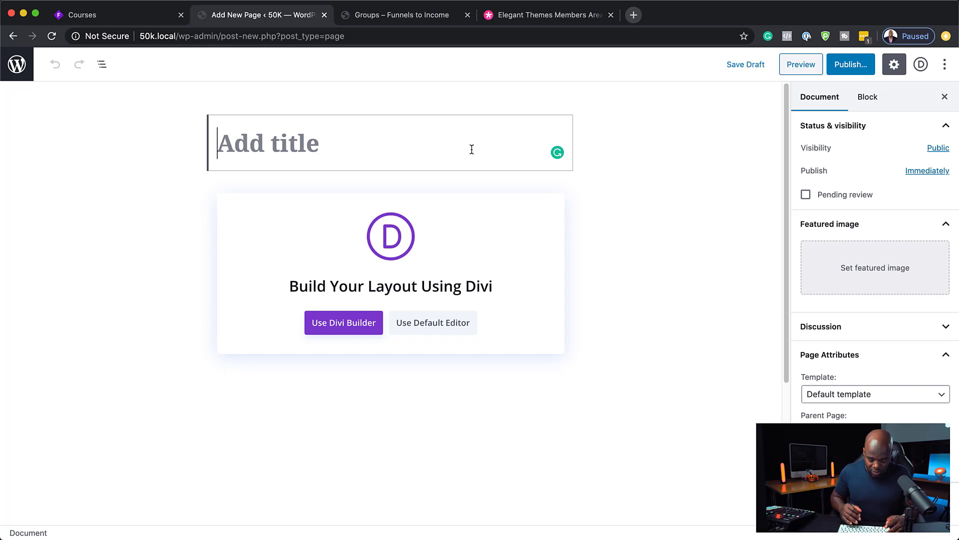
text(Landing)
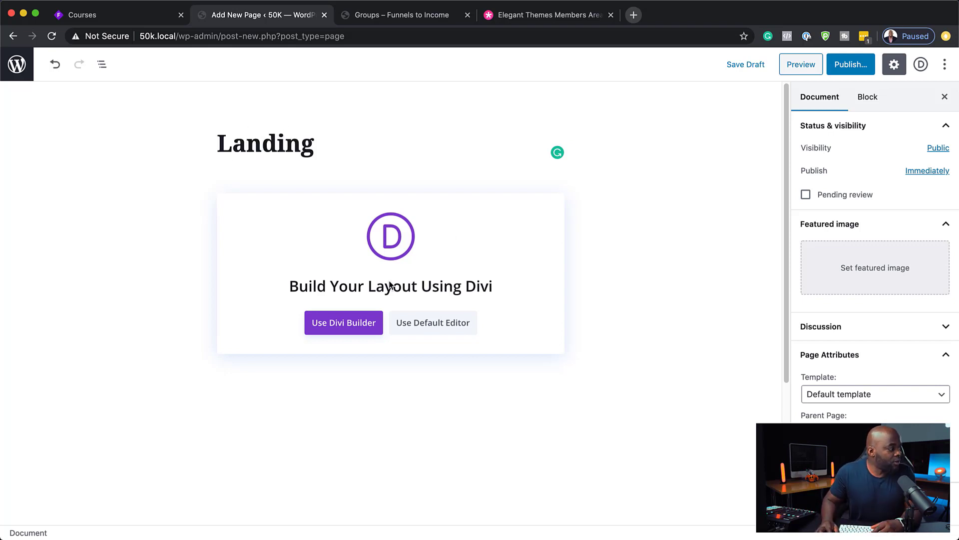
click(357, 329)
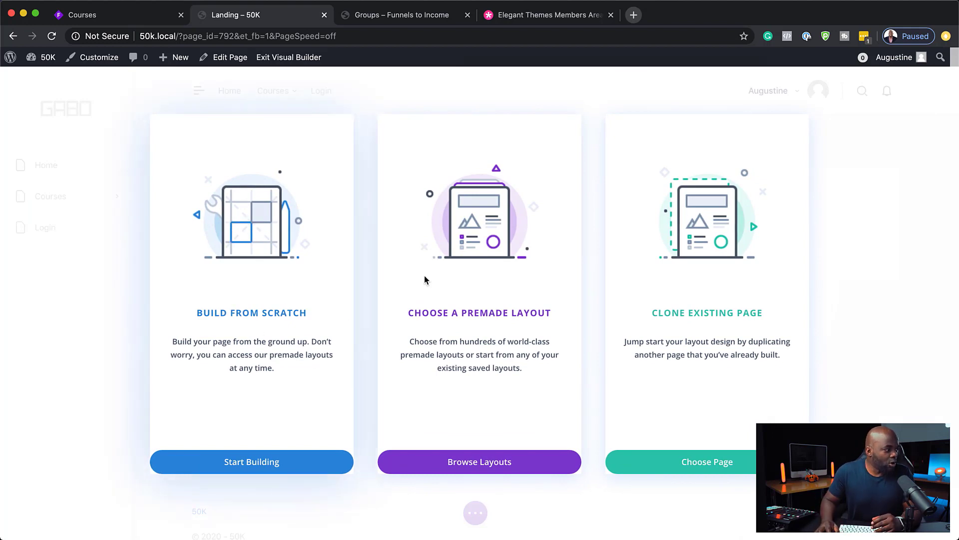
Load the premade Interior Design Company Landing Page layout from the Divi library into the page.
click(512, 318)
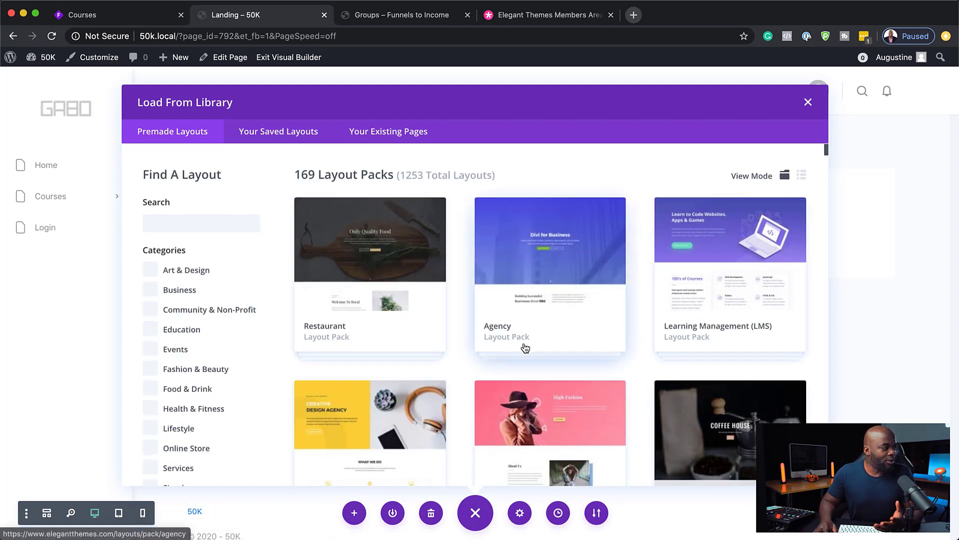
scroll(523, 345, down, 3)
scroll(525, 347, down, 10)
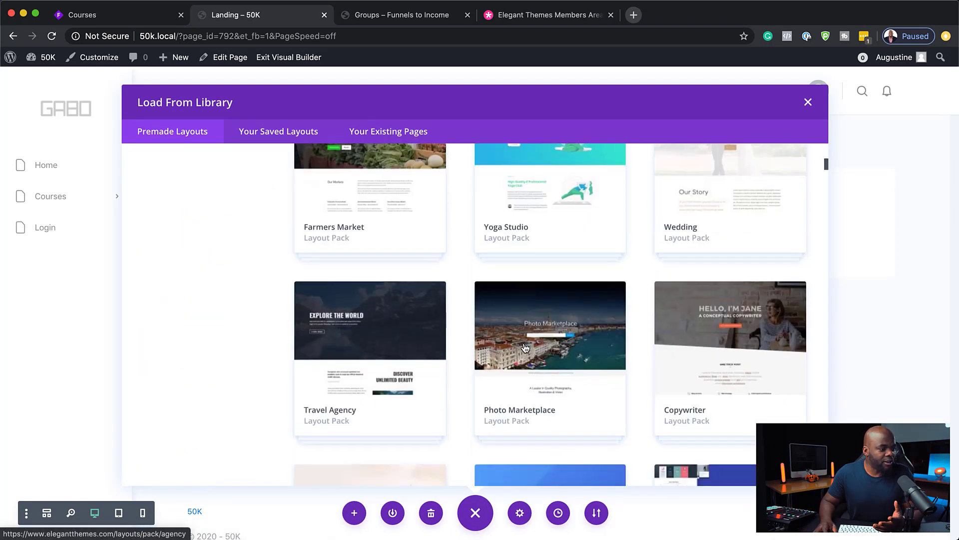
scroll(525, 346, down, 8)
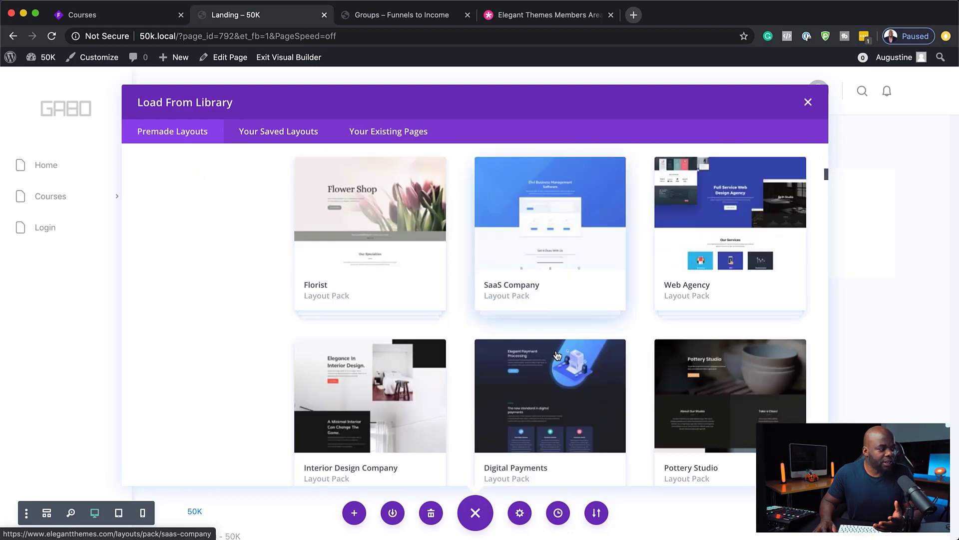
click(397, 427)
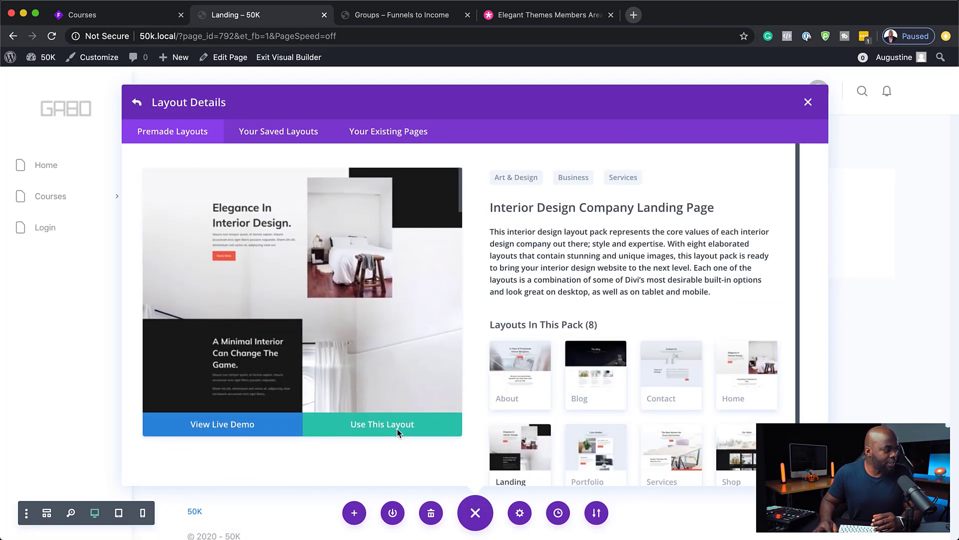
click(396, 430)
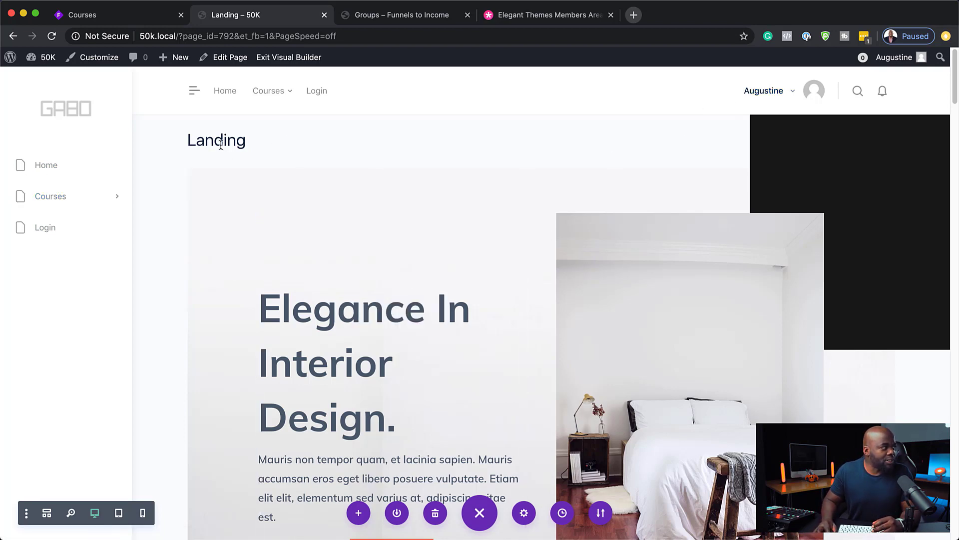
Return to the WordPress editor for the Landing page, update it and change the template in its page attributes.
click(237, 59)
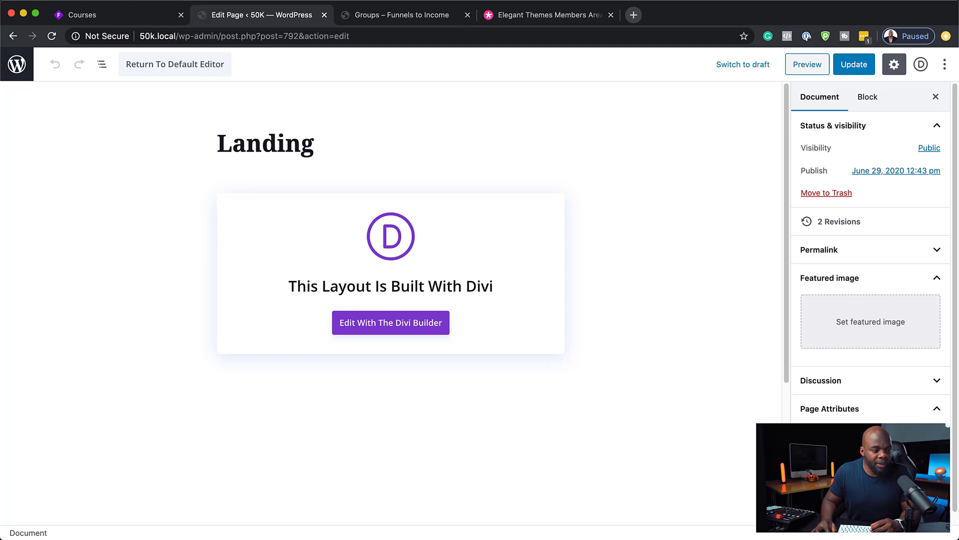
click(854, 64)
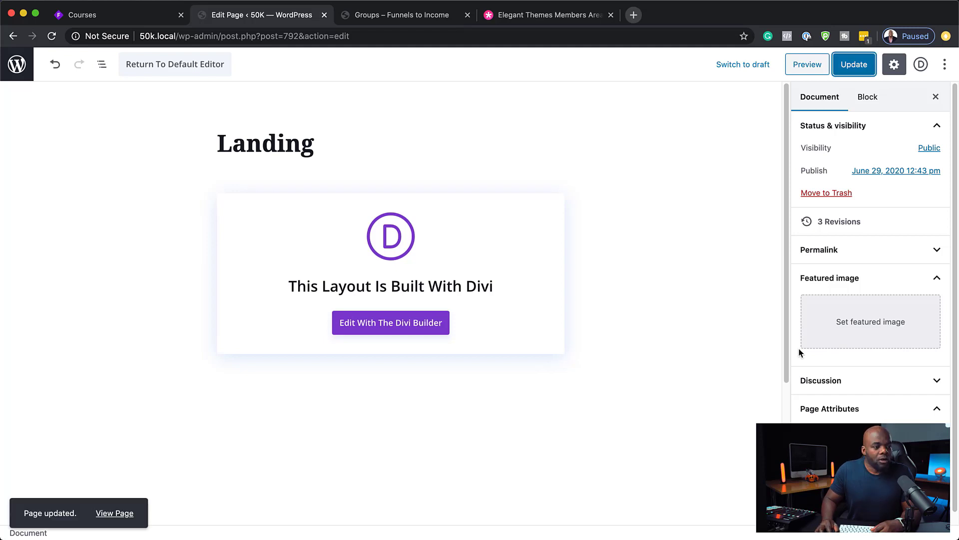
click(824, 419)
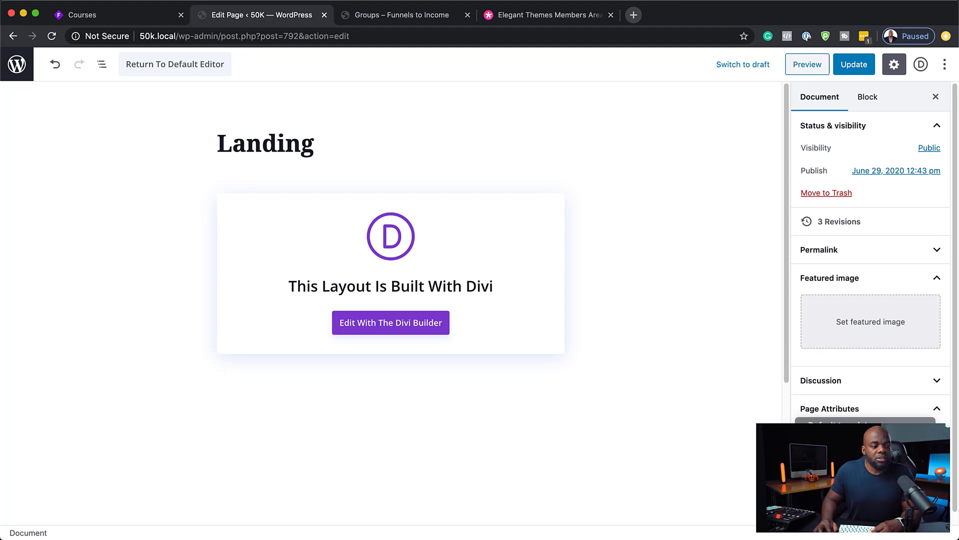
Preview the Landing page, review its layout down to the newsletter section, and enable the Divi visual builder on it.
click(812, 66)
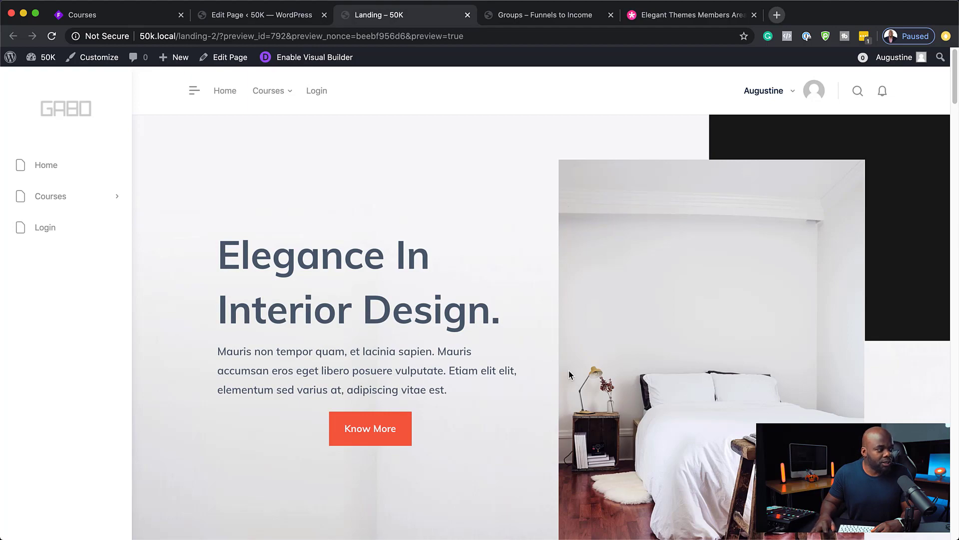
scroll(568, 371, down, 15)
scroll(570, 371, down, 20)
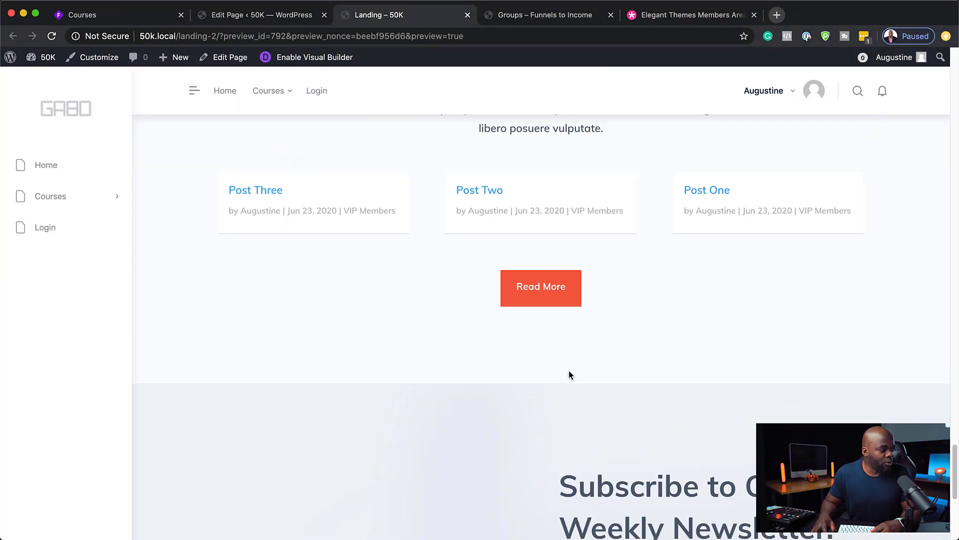
scroll(568, 370, down, 6)
key(Home)
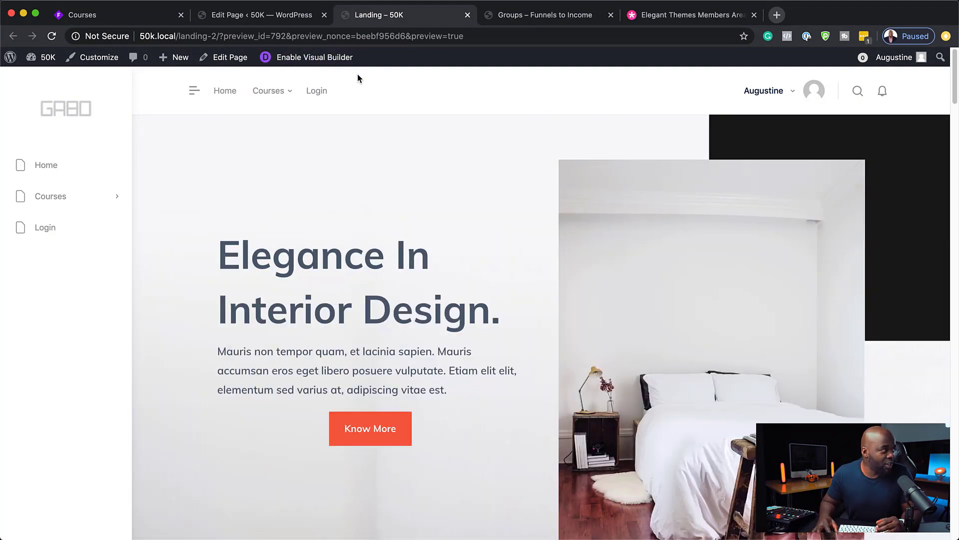
click(336, 59)
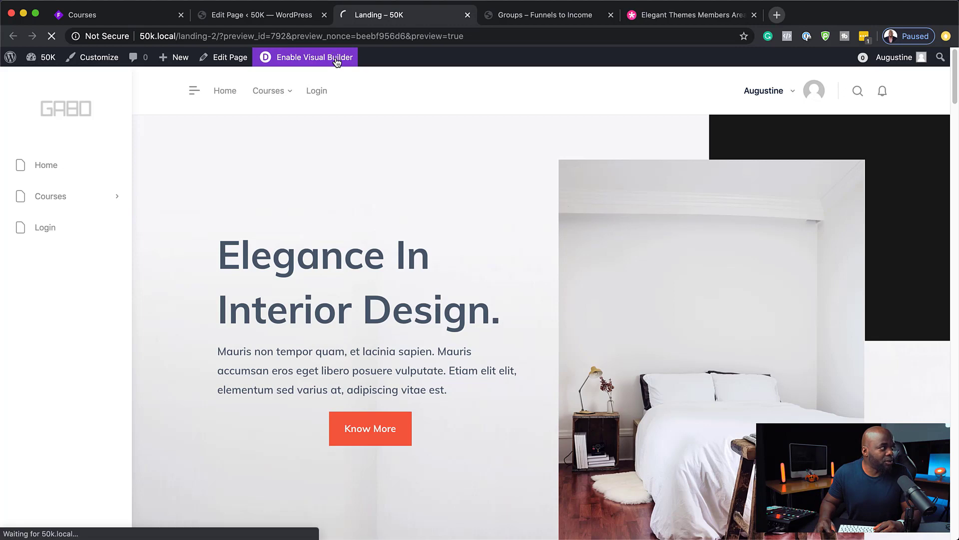